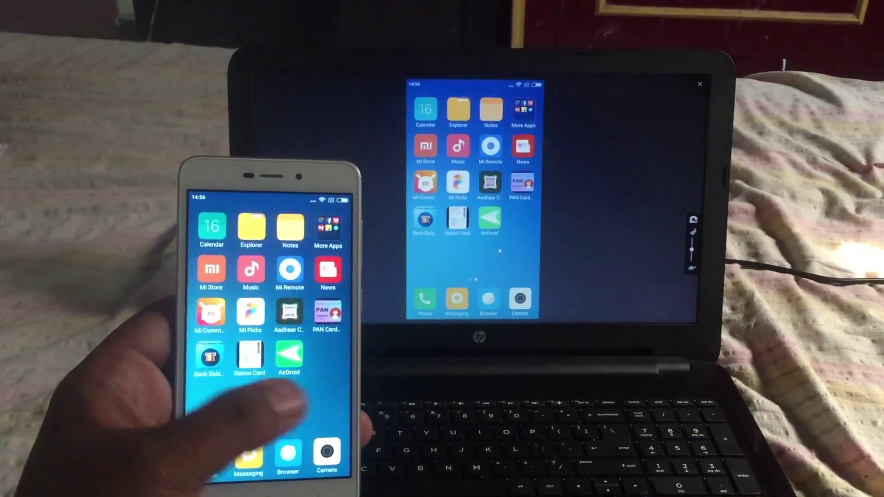
# Step: Swipe to the first home screen page and open the Security app on the phone
pyautogui.moveTo(208, 387); pyautogui.dragTo(318, 387)
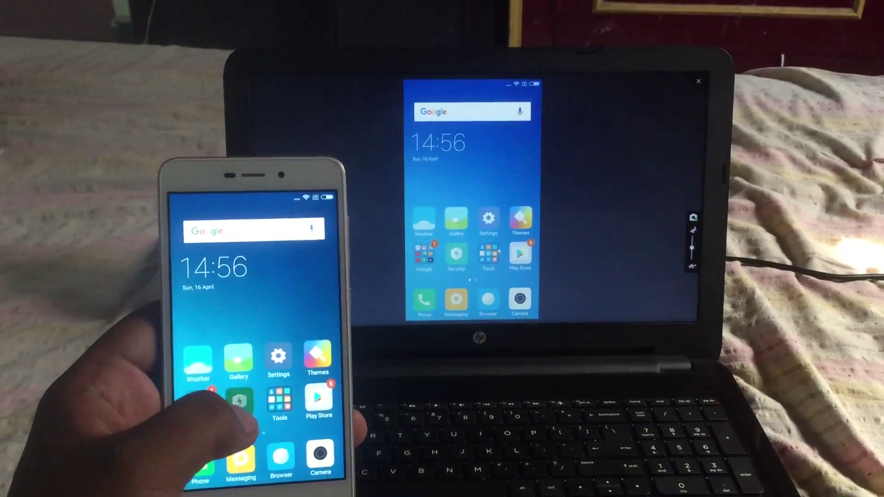
pyautogui.click(238, 400)
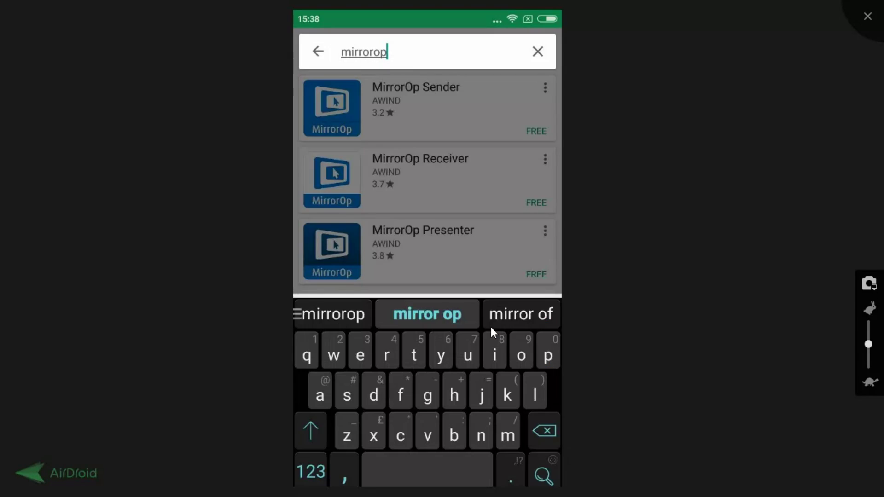
# Step: Replace the mirrorop search with 'airdroid' and list the matching Play Store apps
pyautogui.press('BackSpace')
pyautogui.press('BackSpace')
pyautogui.press('BackSpace')
pyautogui.press('BackSpace')
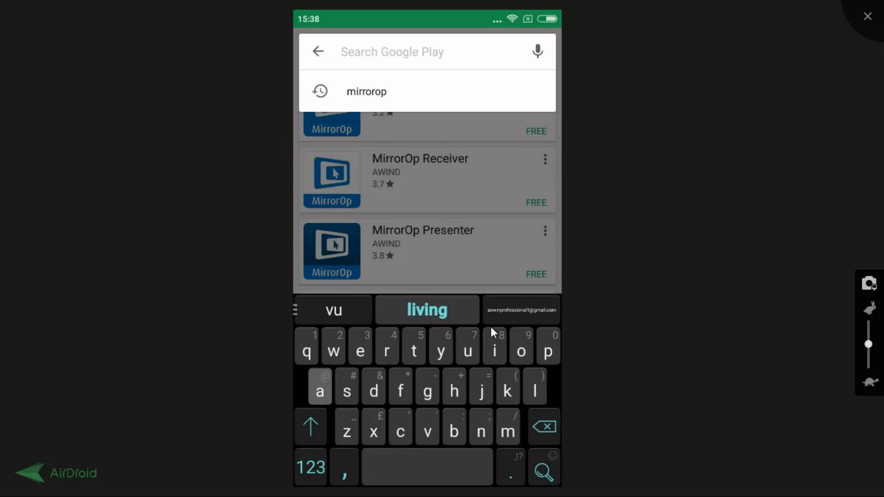
pyautogui.write('airdro')
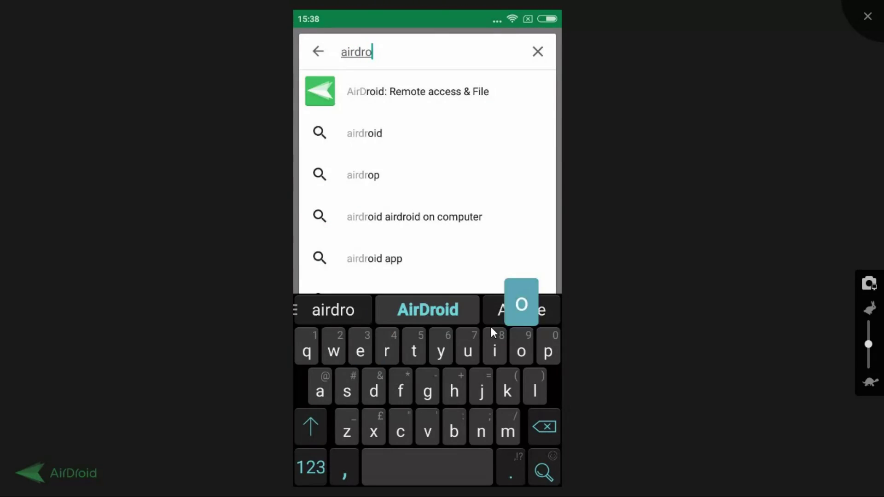
pyautogui.write('id')
pyautogui.press('Return')
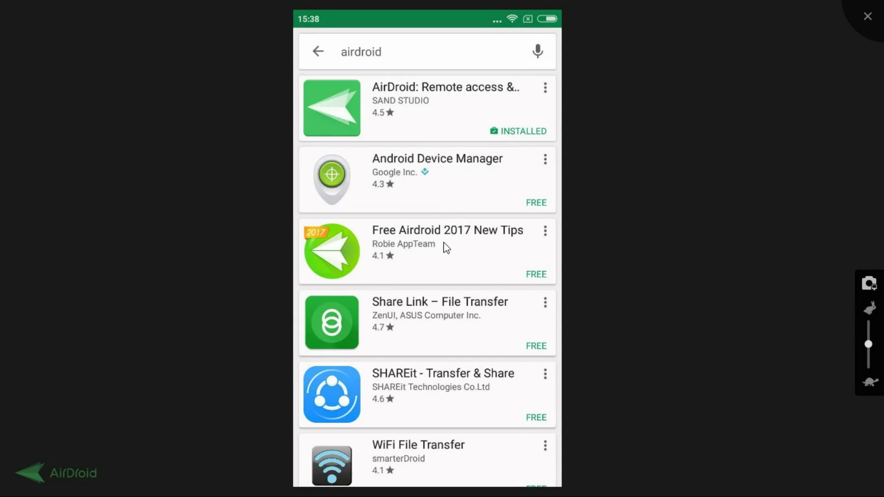
pyautogui.scroll(-1, 445, 248)
pyautogui.scroll(1, 445, 247)
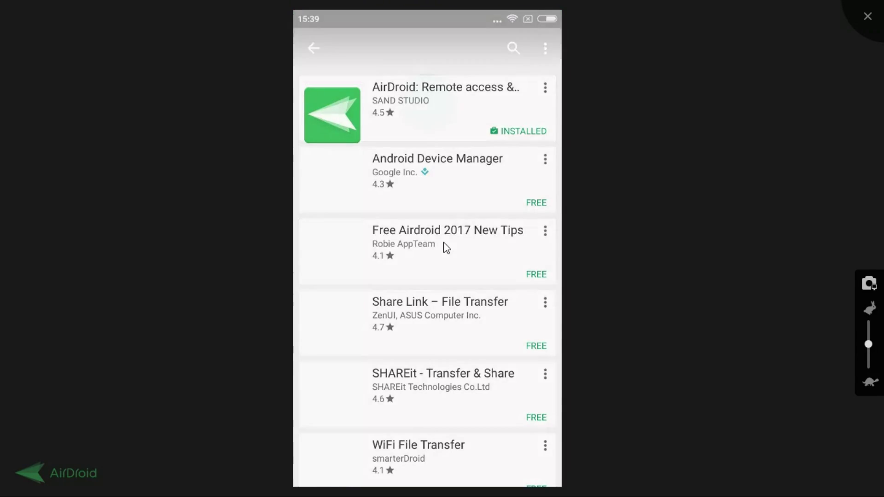
pyautogui.scroll(-2, 444, 243)
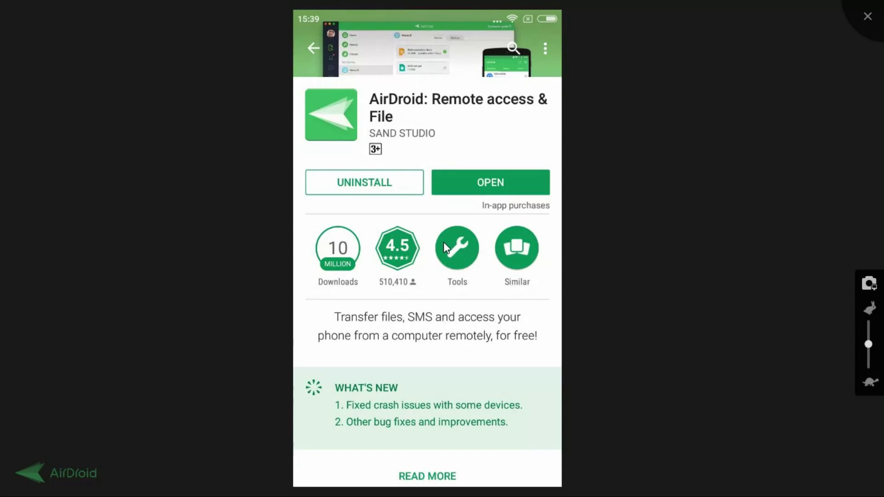
pyautogui.scroll(-4, 444, 242)
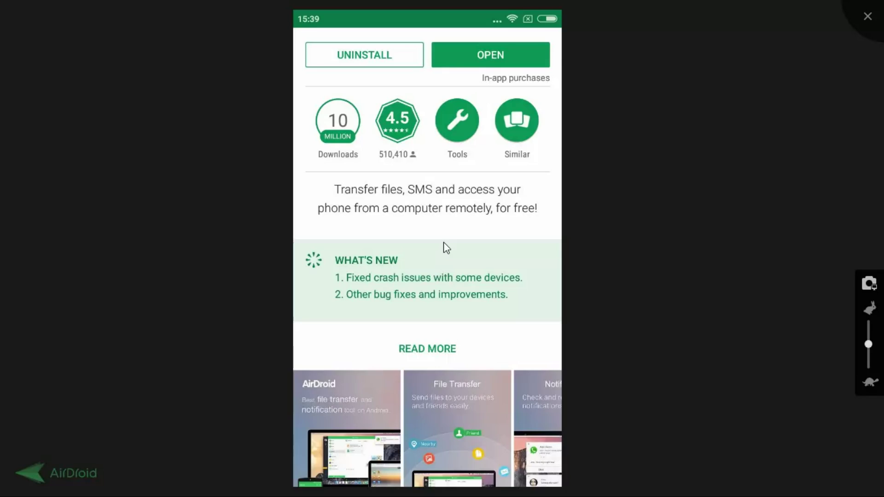
pyautogui.scroll(-7, 444, 242)
pyautogui.scroll(-3, 443, 243)
pyautogui.scroll(-9, 444, 244)
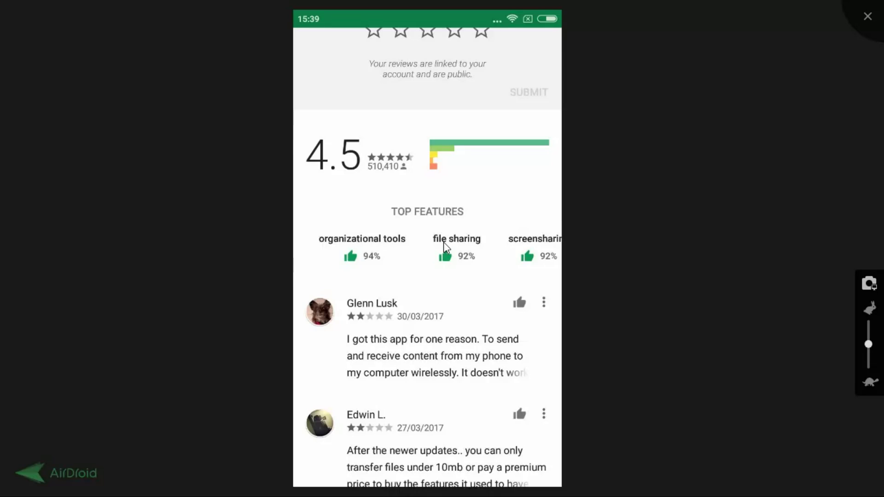
pyautogui.scroll(10, 444, 244)
pyautogui.scroll(3, 444, 243)
pyautogui.scroll(2, 444, 243)
pyautogui.scroll(3, 444, 244)
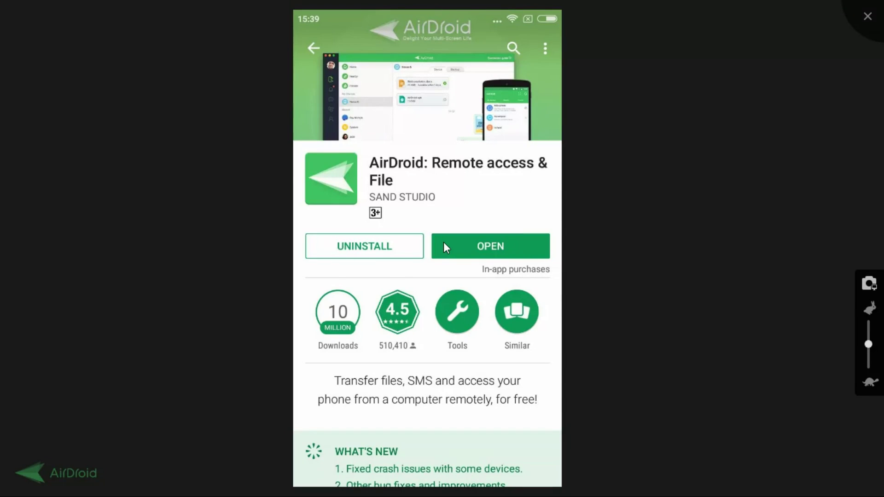
# Step: Back out of the Play Store listing to the phone's home screen
pyautogui.rightClick(445, 243)
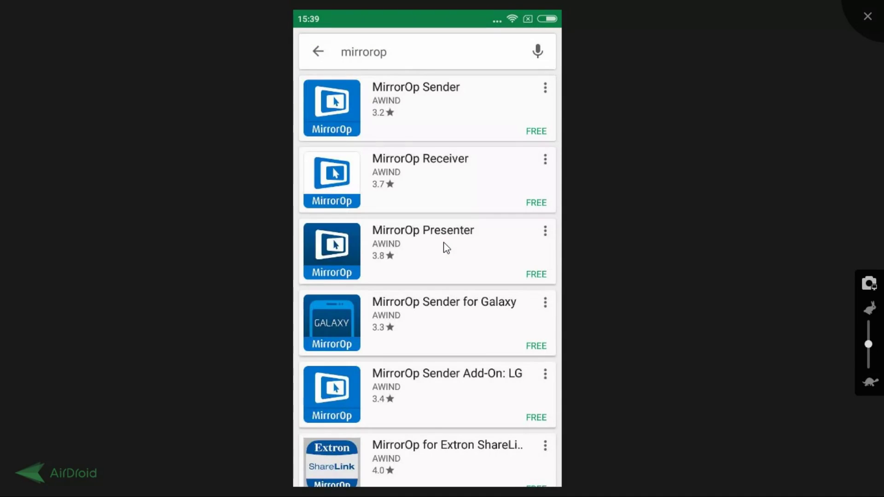
pyautogui.rightClick(444, 248)
pyautogui.rightClick(444, 248)
pyautogui.scroll(-1, 444, 243)
# Step: Launch the AirDroid app on the phone and exit the full-screen mirror view
pyautogui.click(444, 243)
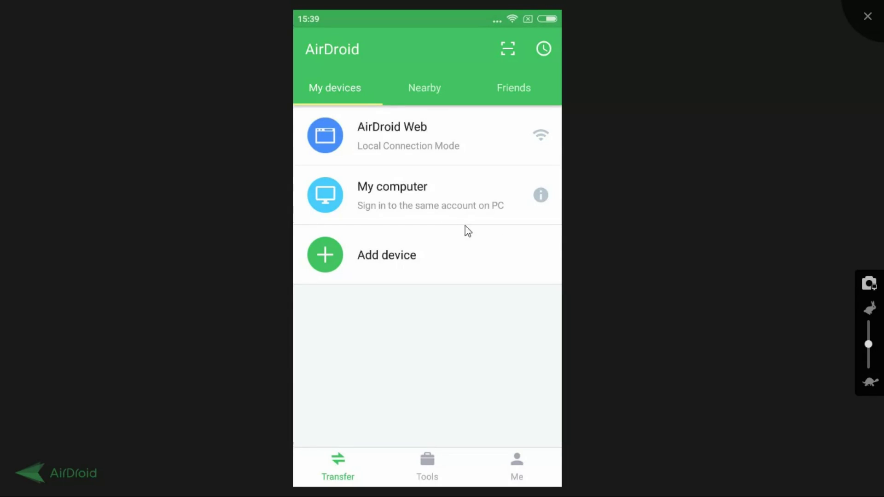
pyautogui.click(868, 17)
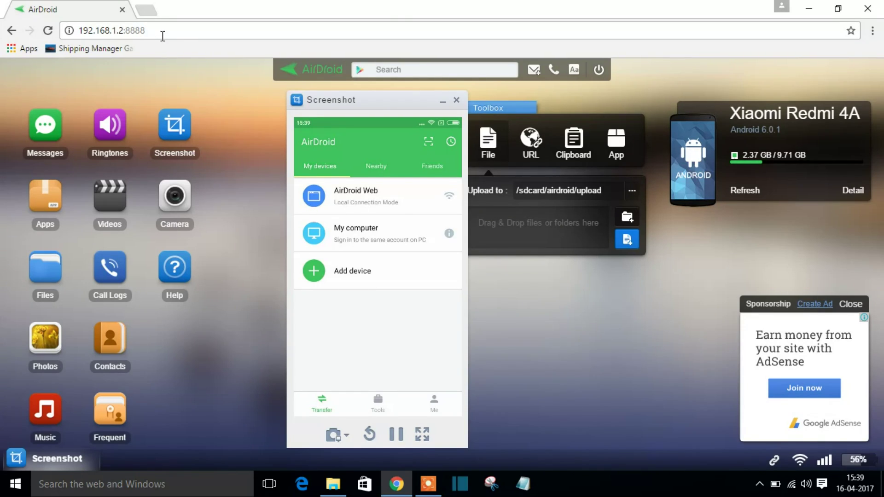
# Step: Retype the port digits of 192.168.1.2:8888 in Chrome's address bar and reload AirDroid Web
pyautogui.moveTo(157, 32); pyautogui.dragTo(78, 40)
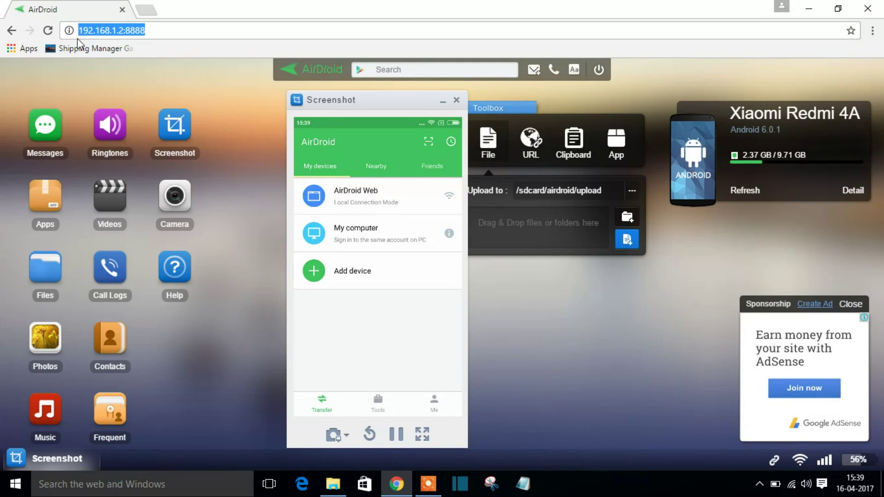
pyautogui.click(179, 29)
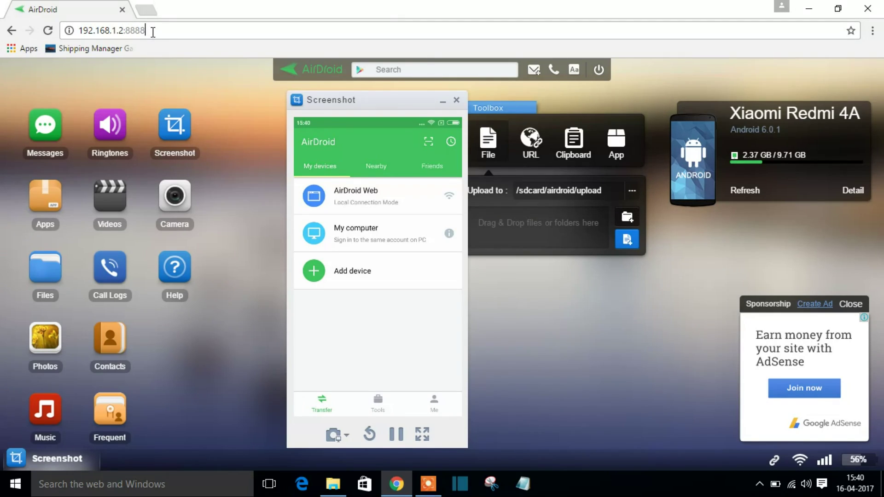
pyautogui.press('BackSpace')
pyautogui.press('BackSpace')
pyautogui.press('BackSpace')
pyautogui.write('888')
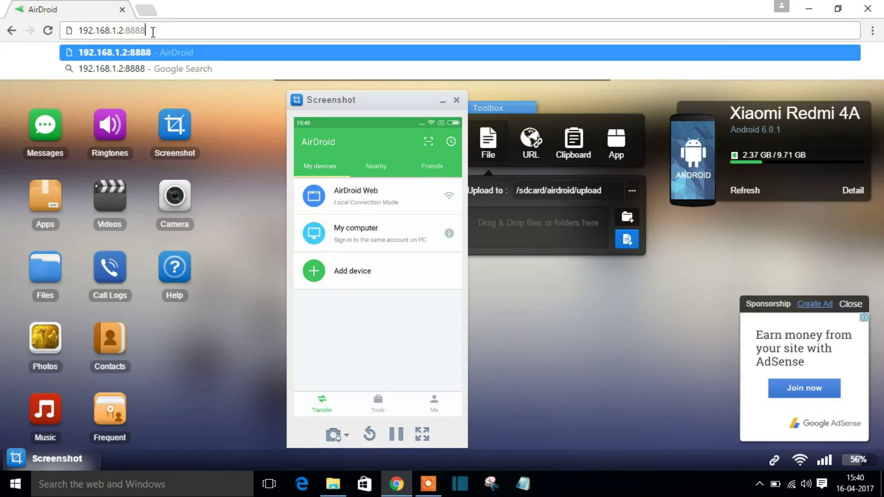
pyautogui.press('Return')
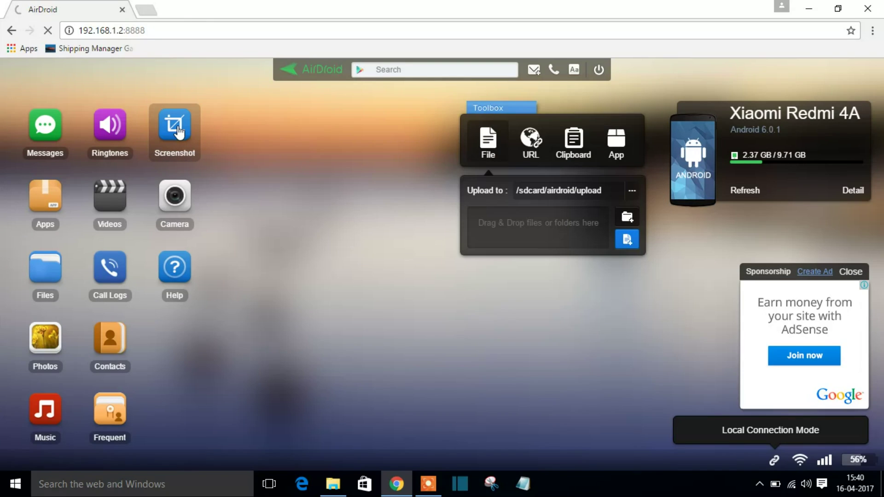
# Step: Start the Screenshot live view of the phone's screen from the AirDroid desktop
pyautogui.click(178, 132)
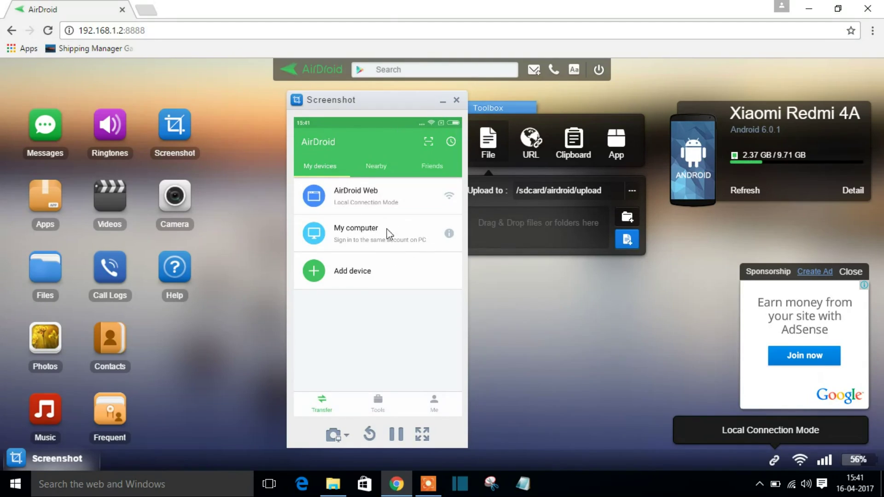
# Step: Go full screen, back out of the phone's AirDroid app to the home page and close the empty Gallery
pyautogui.click(423, 434)
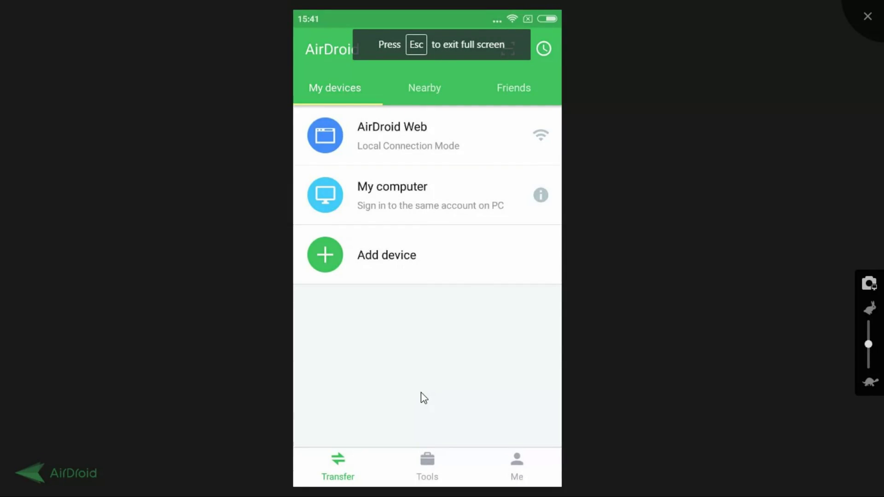
pyautogui.rightClick(420, 393)
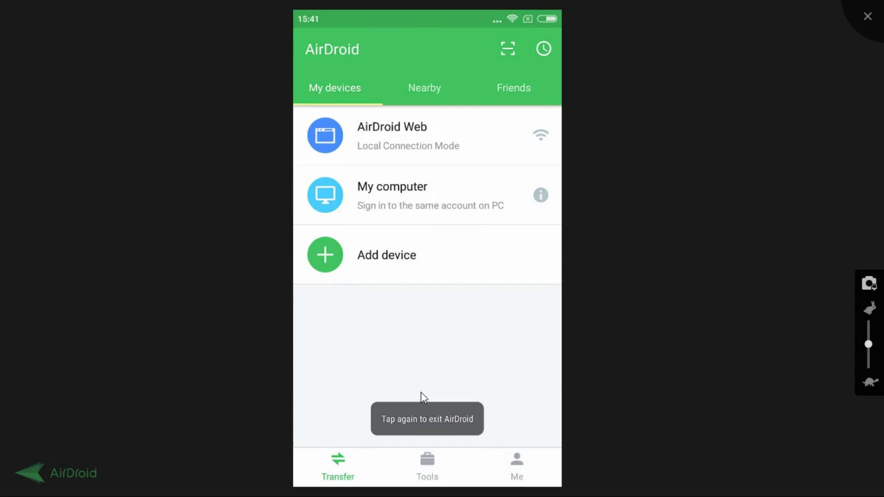
pyautogui.rightClick(421, 393)
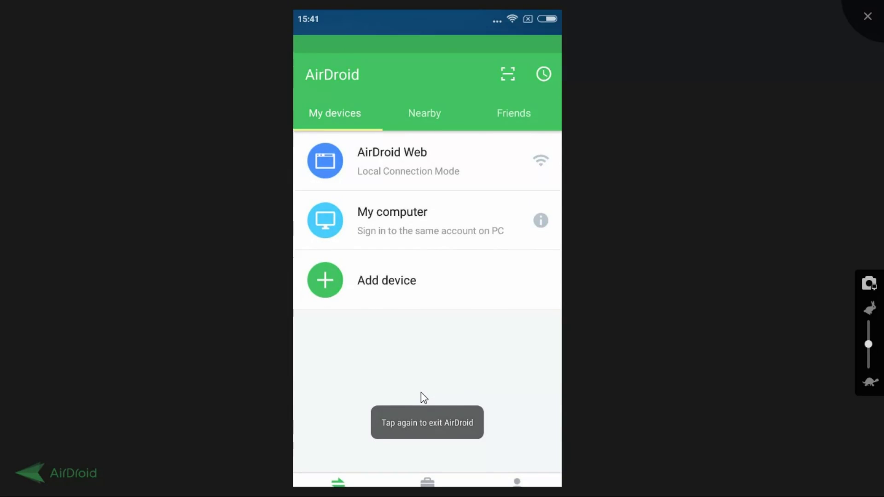
pyautogui.rightClick(421, 392)
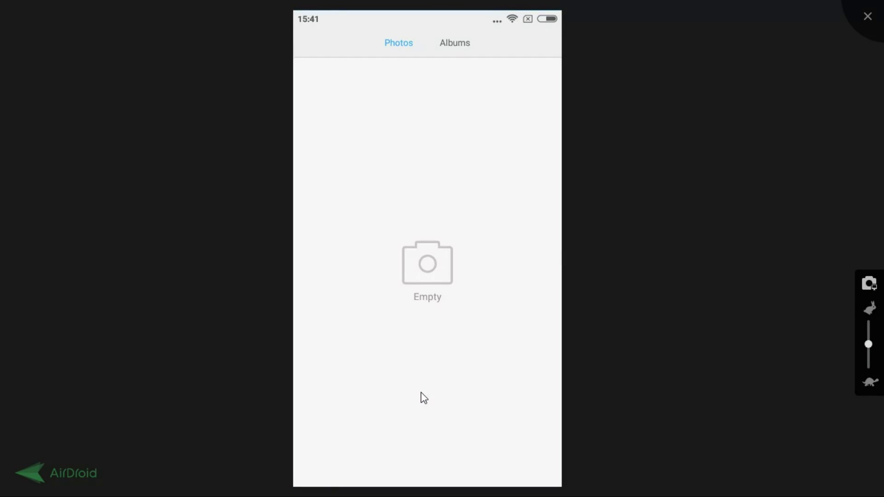
pyautogui.rightClick(421, 393)
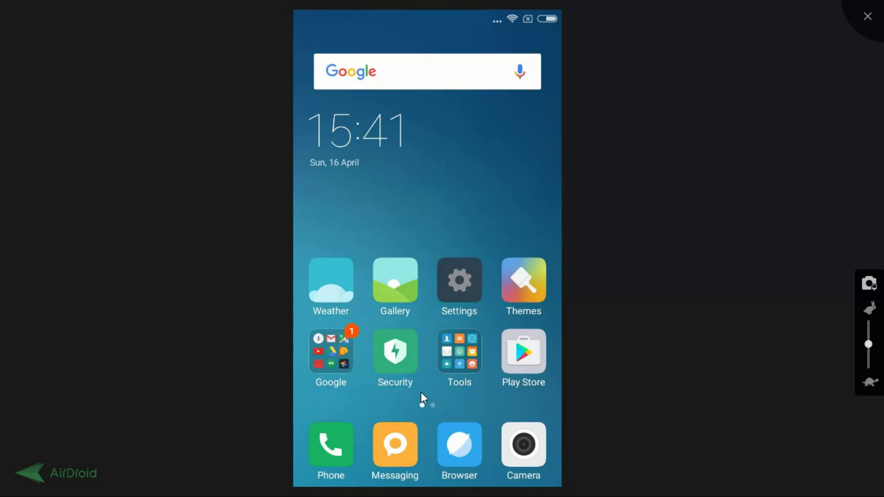
pyautogui.scroll(-2, 420, 392)
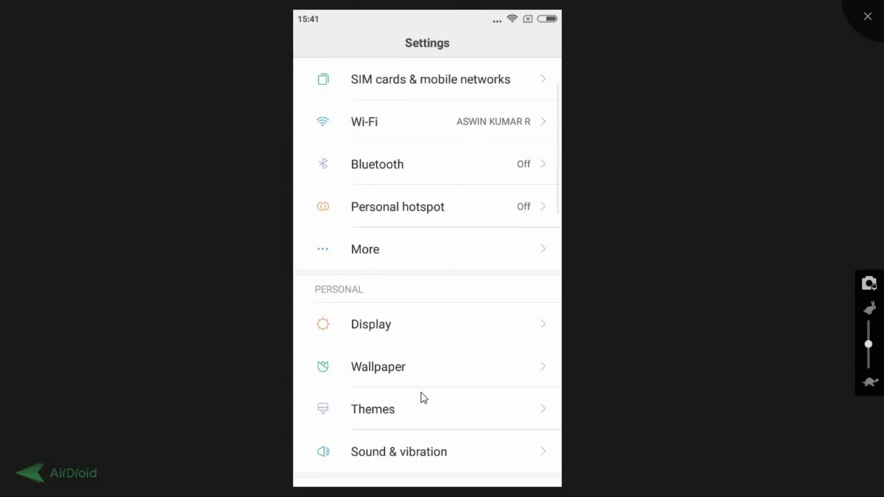
pyautogui.scroll(-3, 421, 392)
pyautogui.scroll(-5, 423, 399)
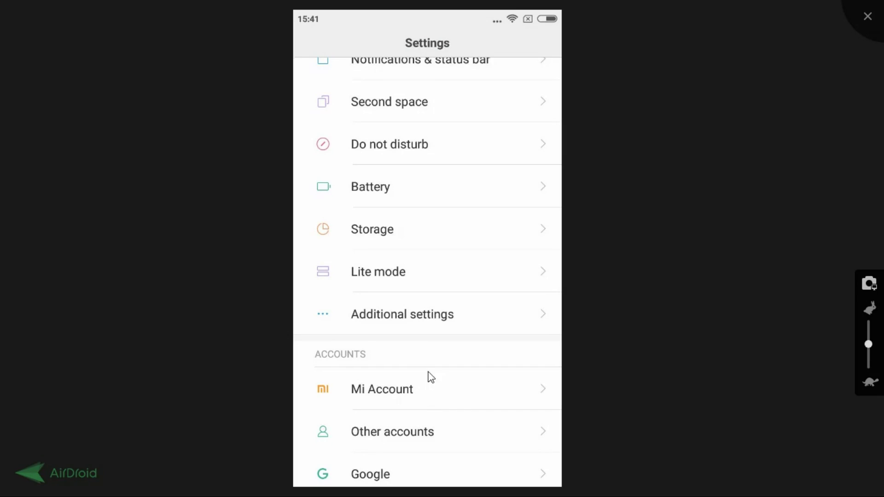
pyautogui.scroll(-2, 437, 387)
pyautogui.scroll(2, 436, 388)
pyautogui.scroll(10, 436, 388)
pyautogui.scroll(1, 437, 387)
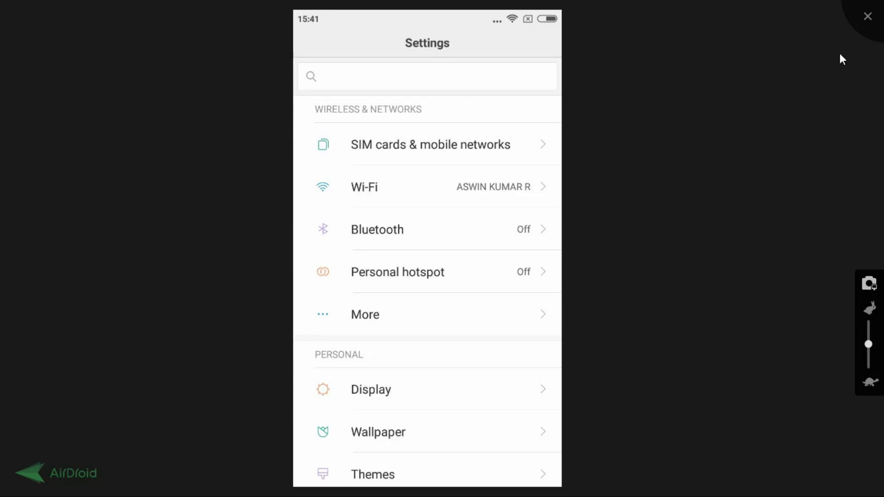
# Step: Return the mirrored phone view to a window on the AirDroid page with Esc
pyautogui.press('Escape')
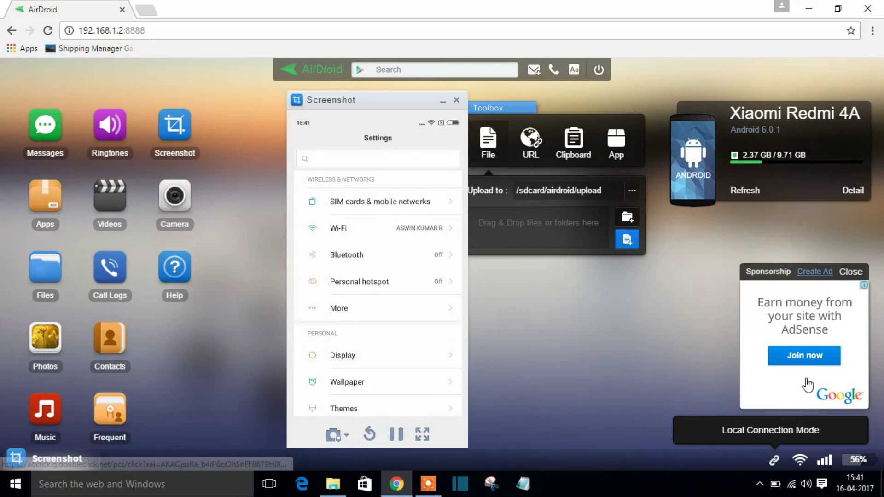
# Step: Check the laptop's volume and Wi-Fi networks in the tray, then show the phone Settings mirror full screen again
pyautogui.click(804, 486)
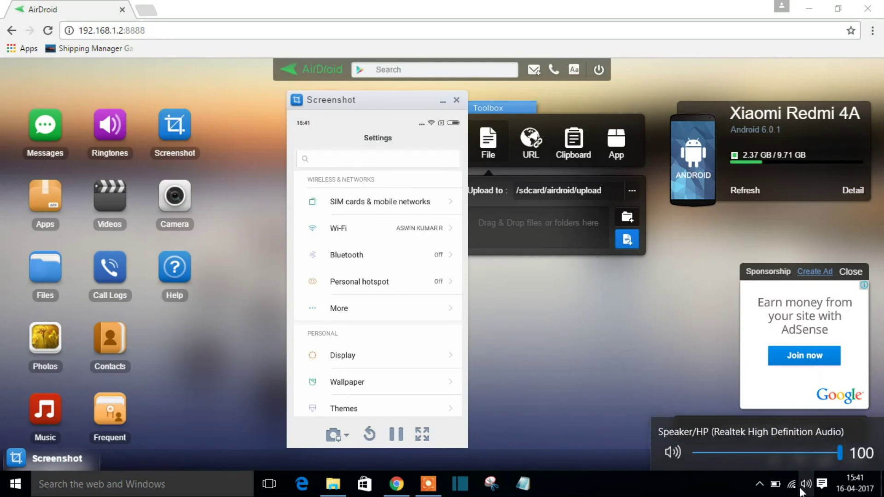
pyautogui.click(791, 485)
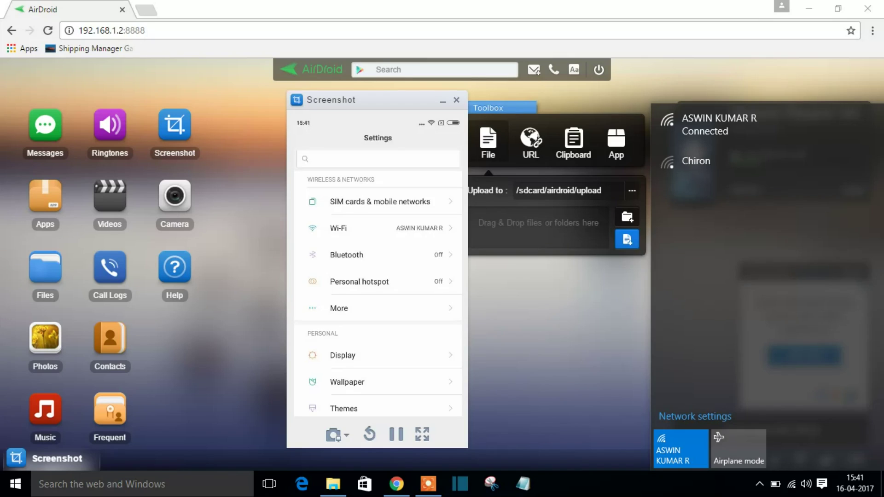
pyautogui.press('Escape')
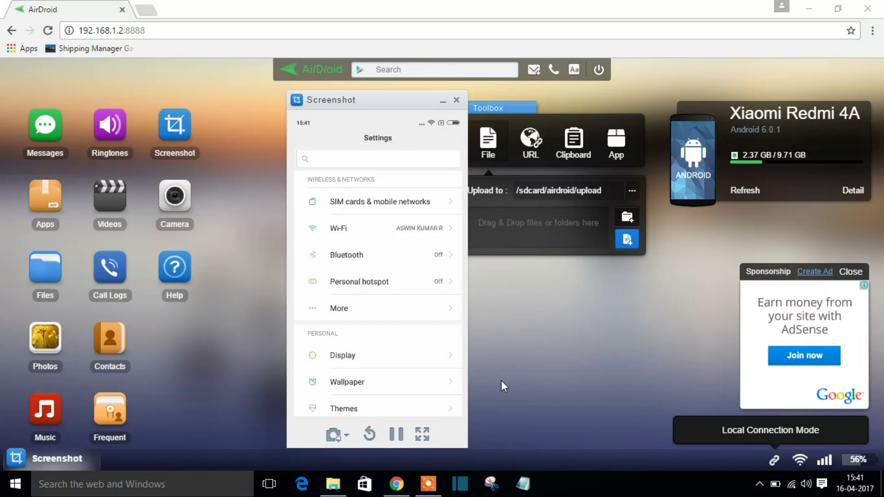
pyautogui.click(423, 435)
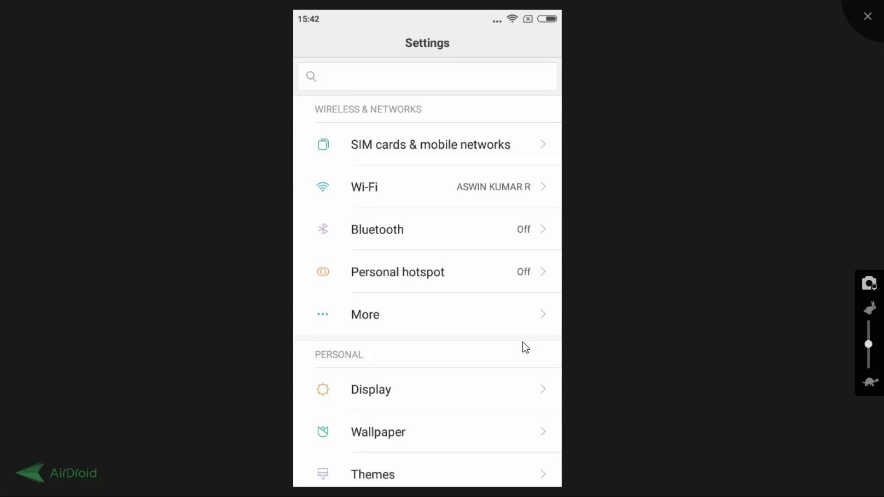
# Step: Close the phone's Settings with the back key, returning the mirror to the home screen
pyautogui.press('Escape')
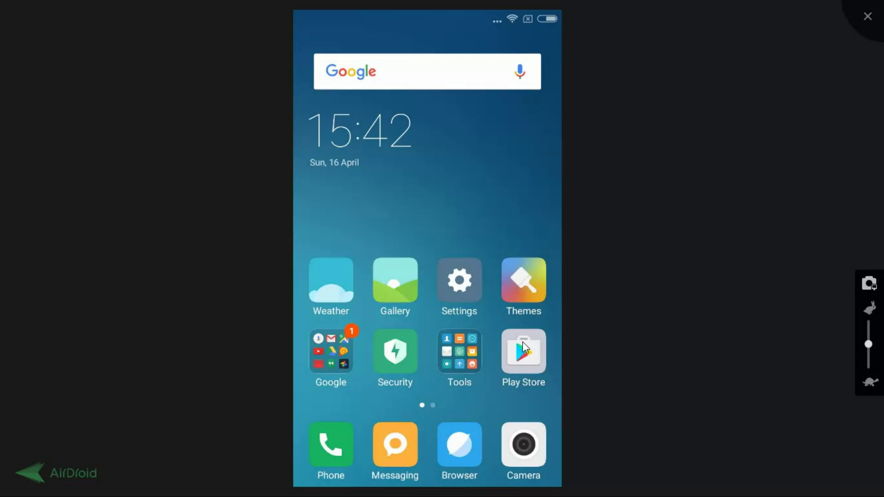